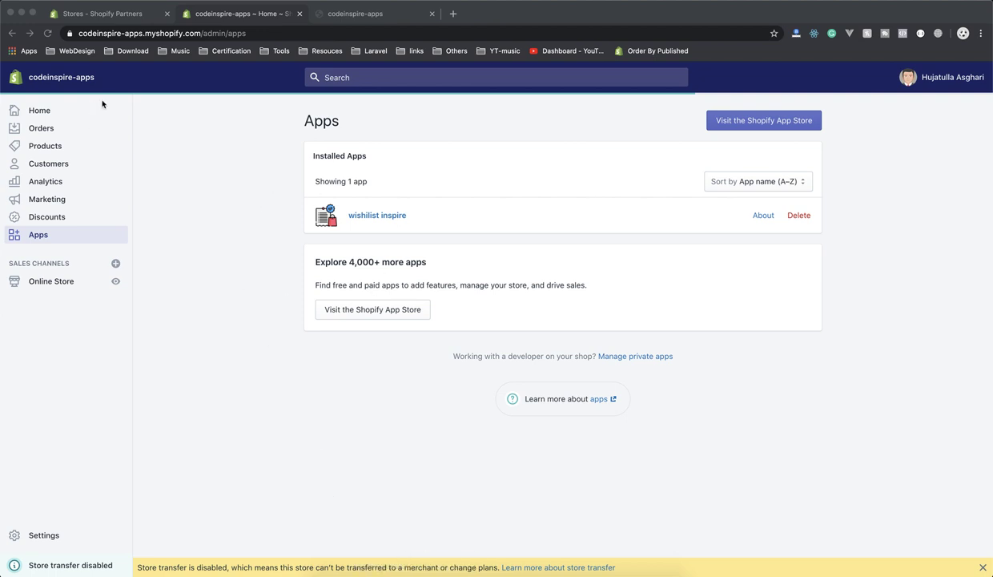
Open the Shopify App Store and search it for 'smile'.
{"action": "left_click", "coordinate": [725, 122]}
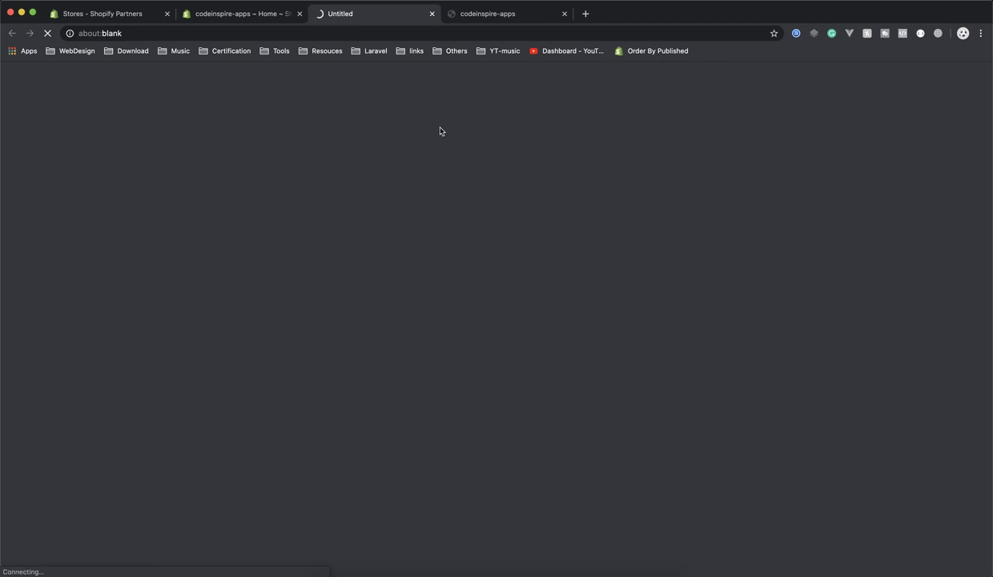
{"action": "left_click", "coordinate": [231, 14]}
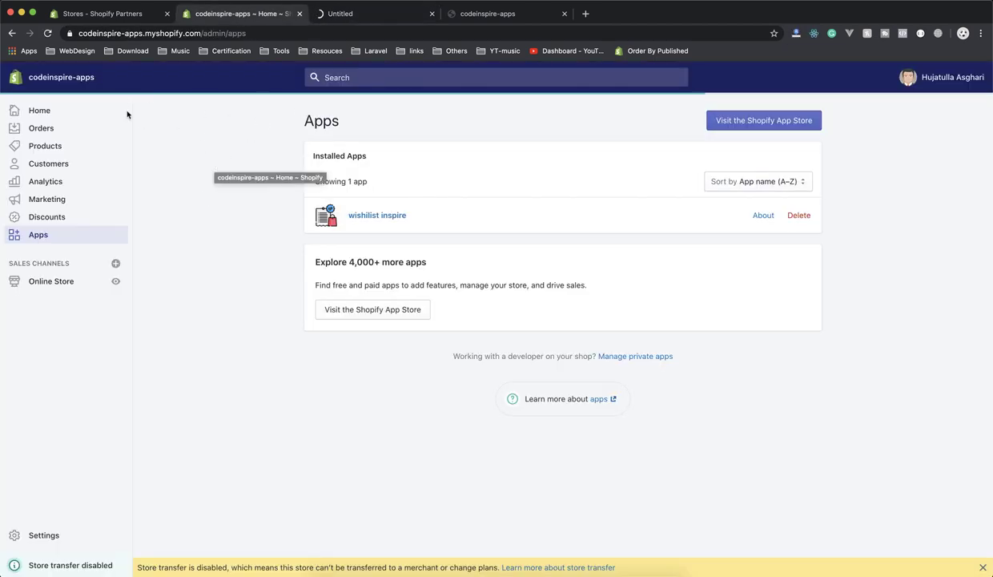
{"action": "left_click", "coordinate": [61, 77]}
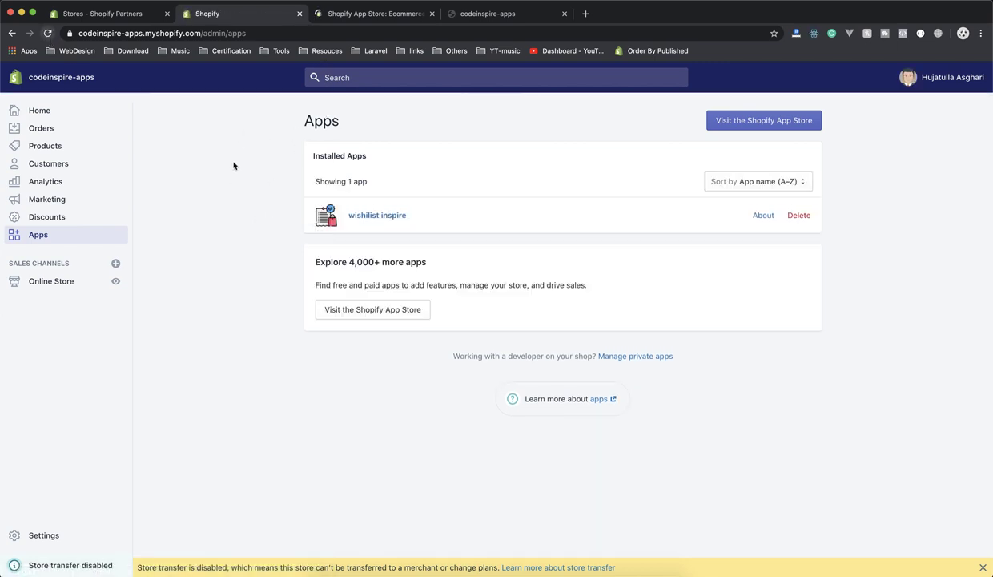
{"action": "left_click", "coordinate": [362, 21]}
{"action": "left_click", "coordinate": [301, 228]}
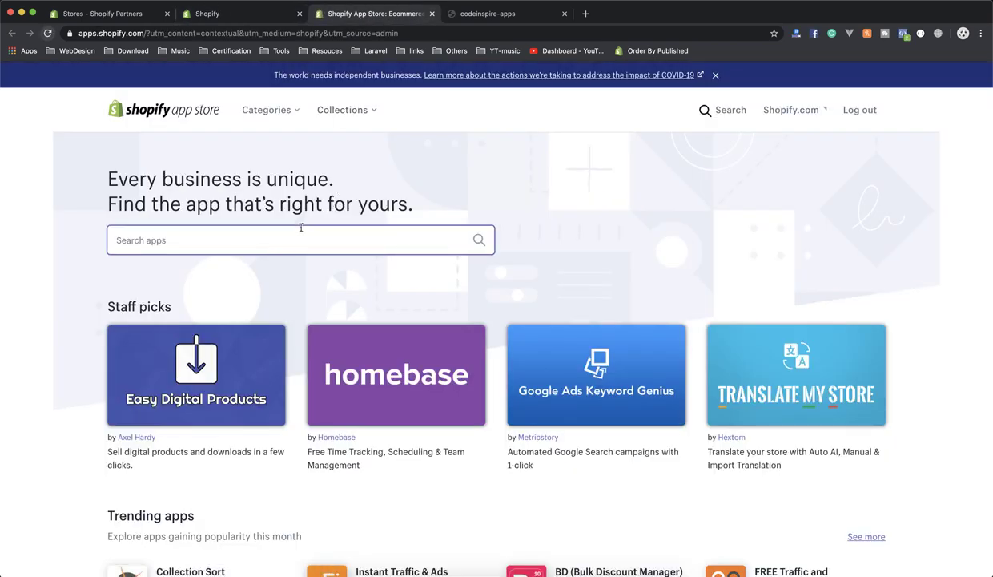
{"action": "type", "text": "smile"}
{"action": "key", "text": "Return"}
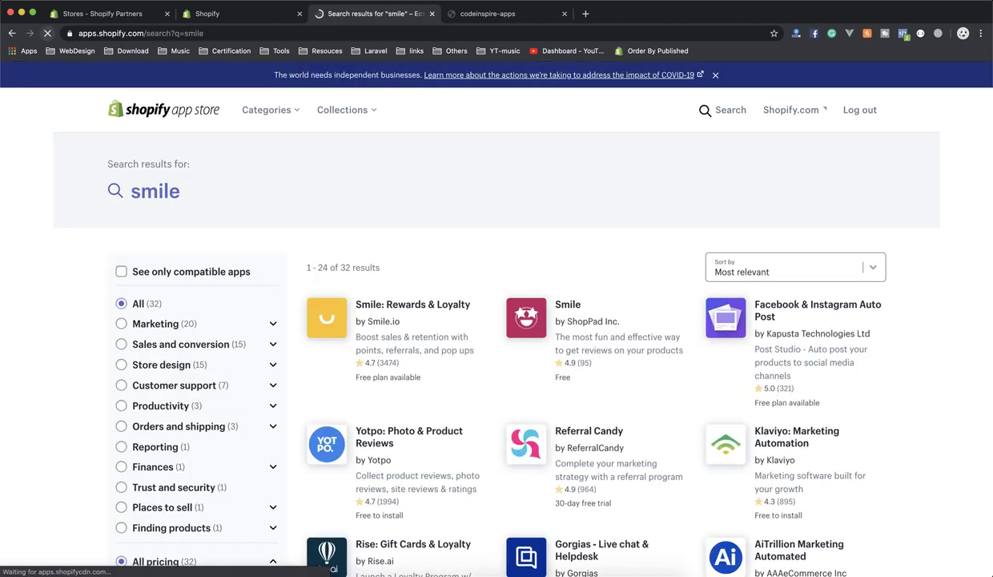
Open the Smile: Rewards & Loyalty listing and review its free plan note and points and referrals description.
{"action": "left_click", "coordinate": [408, 306]}
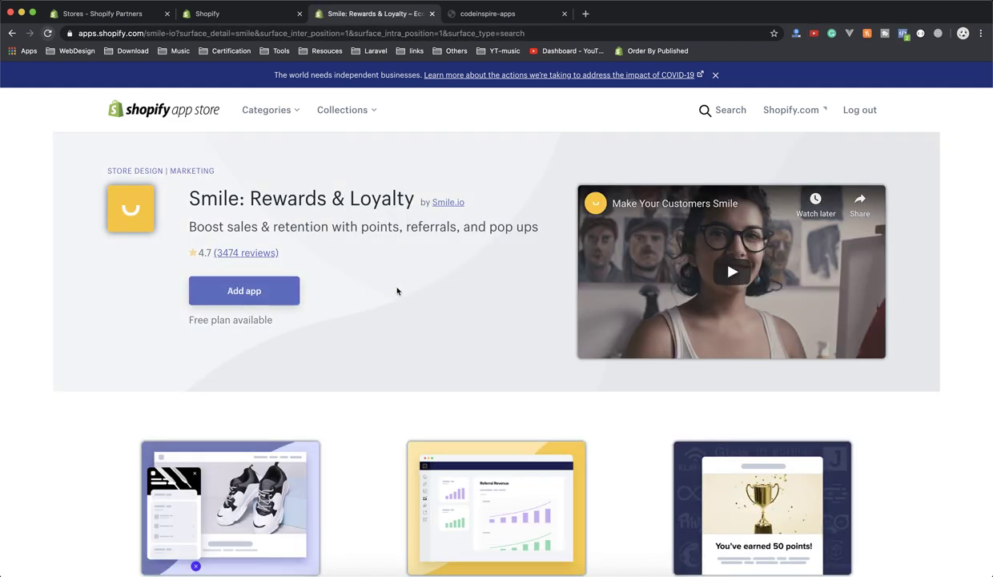
{"action": "left_click_drag", "start_coordinate": [231, 321], "coordinate": [308, 321]}
{"action": "left_click", "coordinate": [308, 321]}
{"action": "left_click_drag", "start_coordinate": [245, 199], "coordinate": [370, 206]}
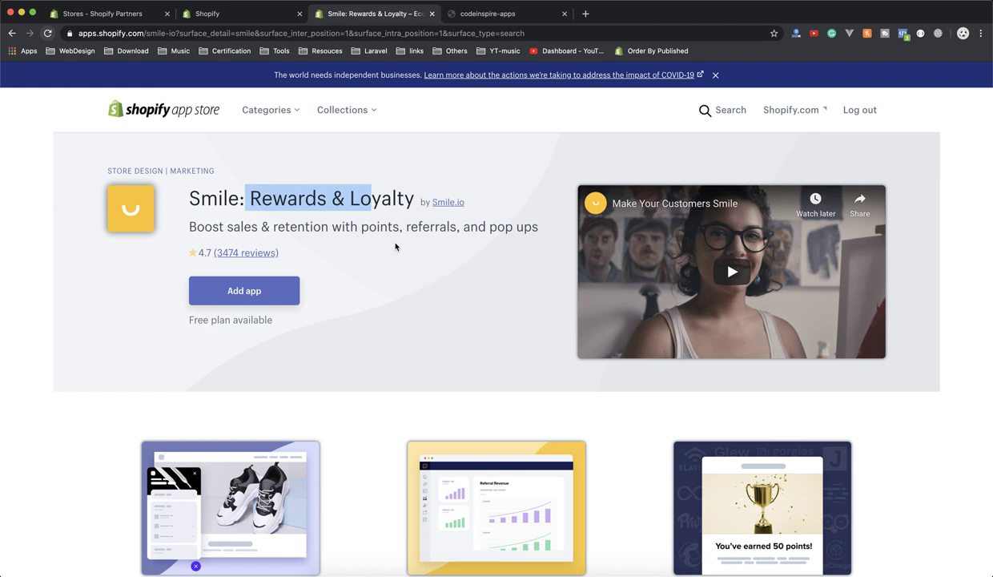
{"action": "left_click_drag", "start_coordinate": [361, 227], "coordinate": [407, 227]}
{"action": "double_click", "coordinate": [431, 226]}
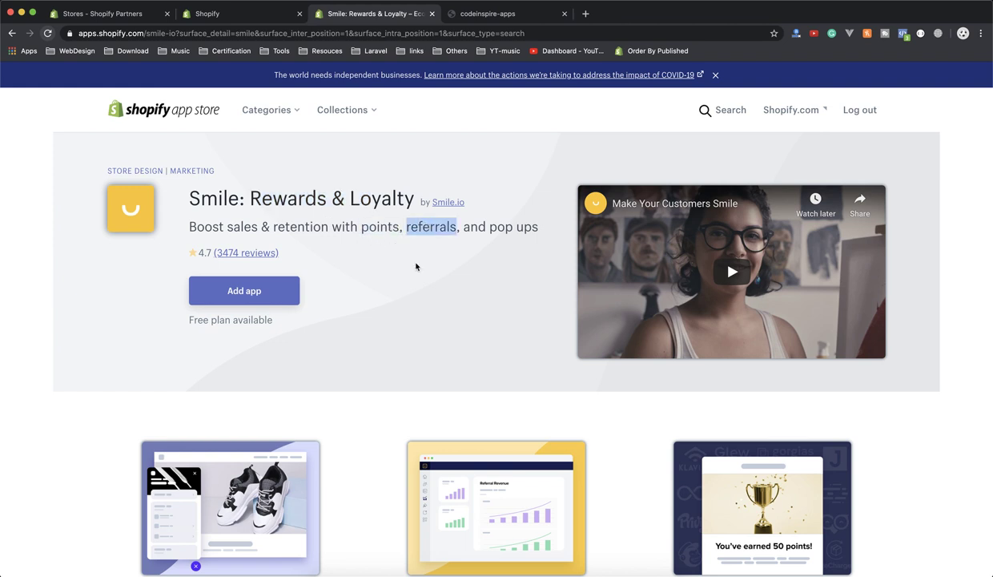
{"action": "left_click", "coordinate": [362, 312]}
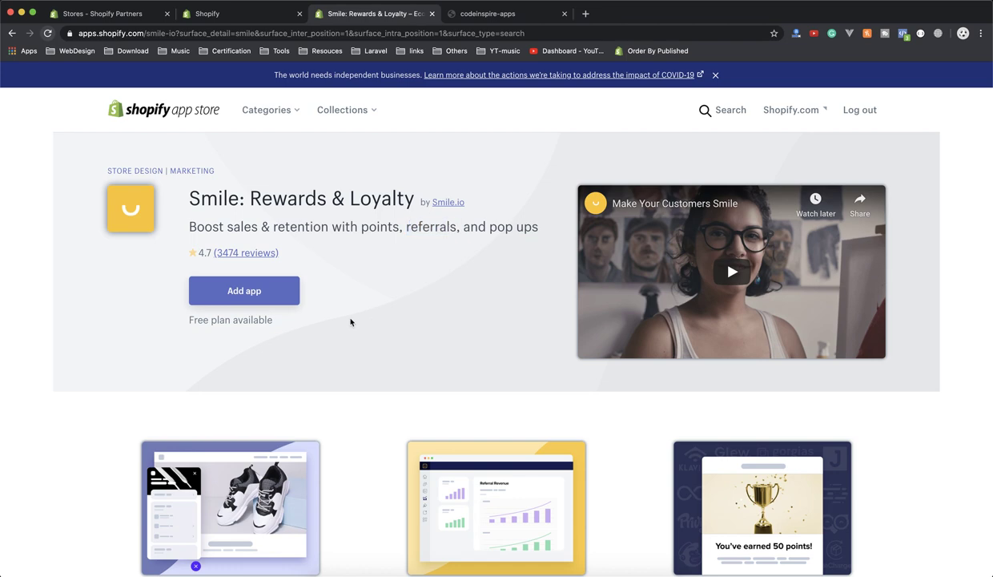
Review the Starter and Pro plan prices and features in Pricing, then return to the top.
{"action": "scroll", "coordinate": [331, 321], "scroll_direction": "down", "scroll_amount": 10}
{"action": "scroll", "coordinate": [331, 324], "scroll_direction": "down", "scroll_amount": 2}
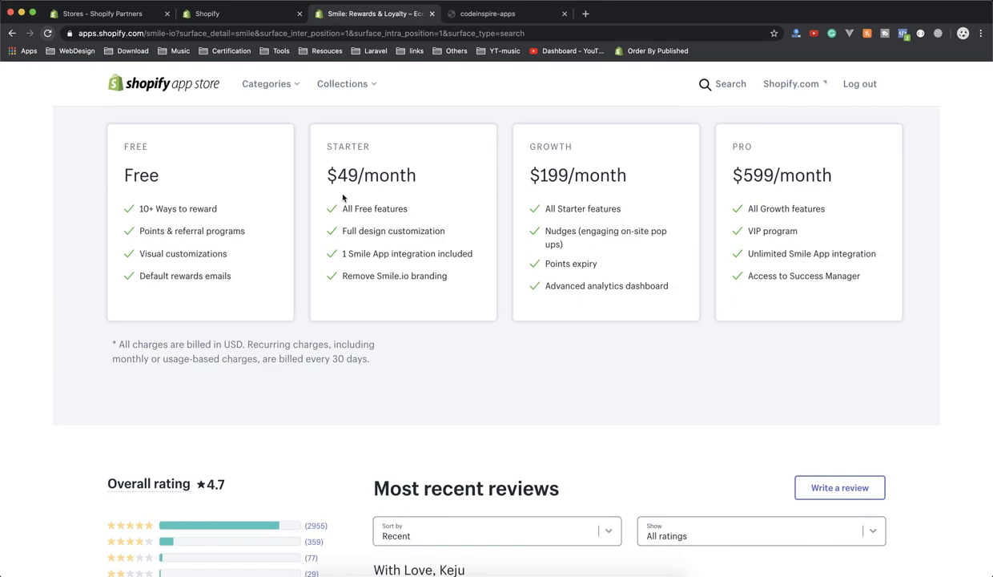
{"action": "left_click_drag", "start_coordinate": [343, 204], "coordinate": [430, 284]}
{"action": "left_click", "coordinate": [448, 314]}
{"action": "left_click_drag", "start_coordinate": [739, 159], "coordinate": [827, 282]}
{"action": "left_click", "coordinate": [811, 284]}
{"action": "scroll", "coordinate": [514, 262], "scroll_direction": "up", "scroll_amount": 20}
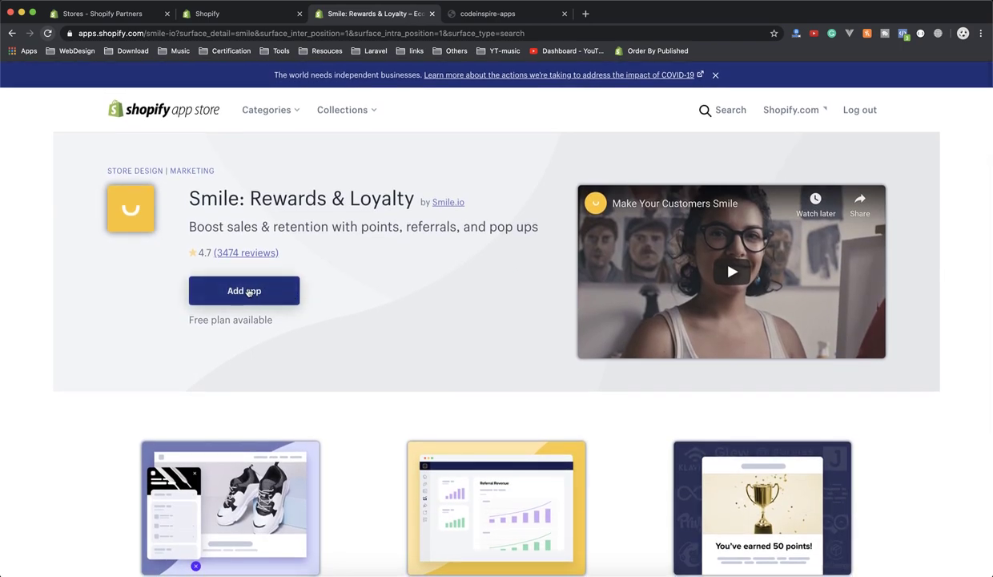
Add the Smile app and approve its requested store permissions to install it.
{"action": "left_click", "coordinate": [229, 298]}
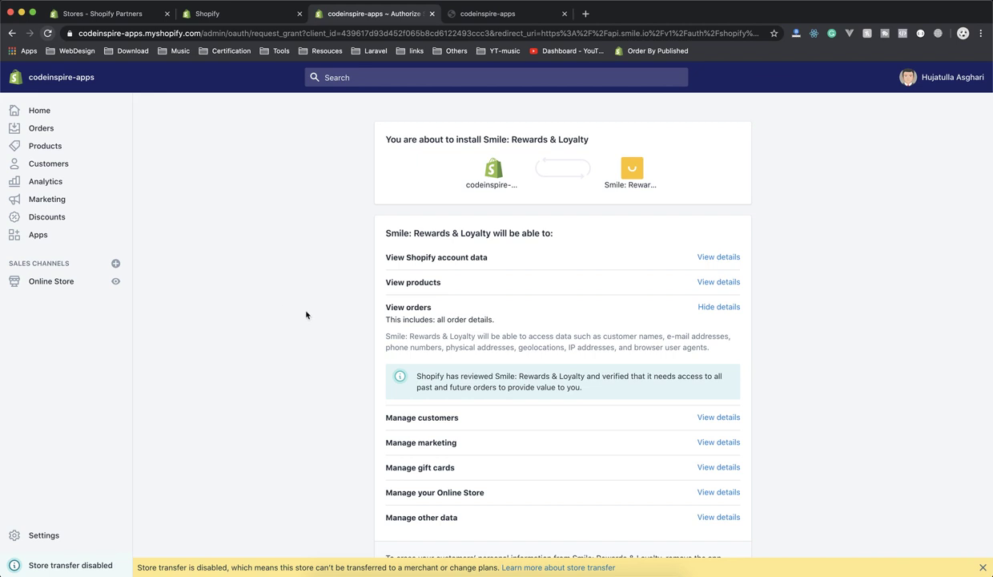
{"action": "scroll", "coordinate": [563, 315], "scroll_direction": "down", "scroll_amount": 3}
{"action": "left_click_drag", "start_coordinate": [417, 290], "coordinate": [481, 389]}
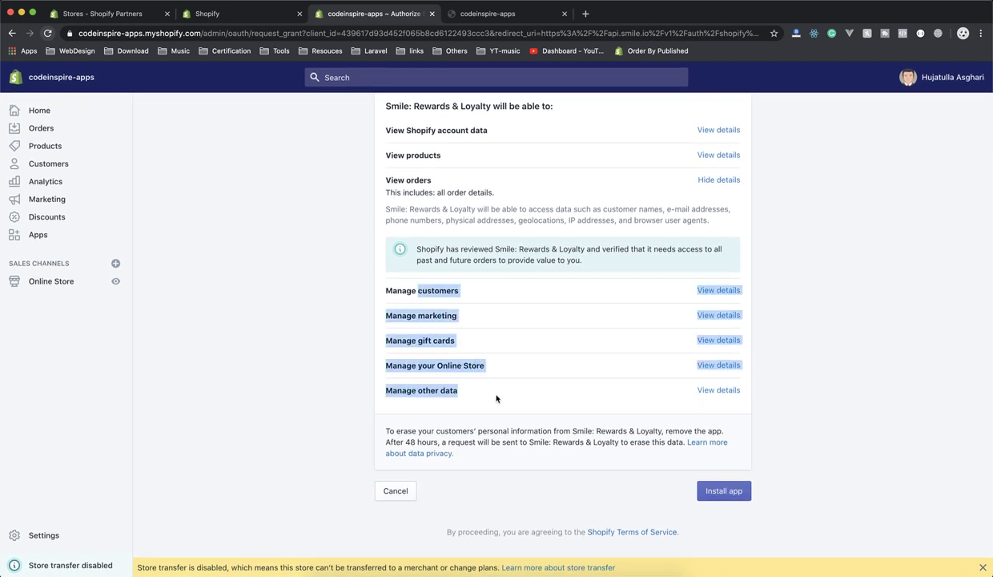
{"action": "left_click", "coordinate": [730, 499]}
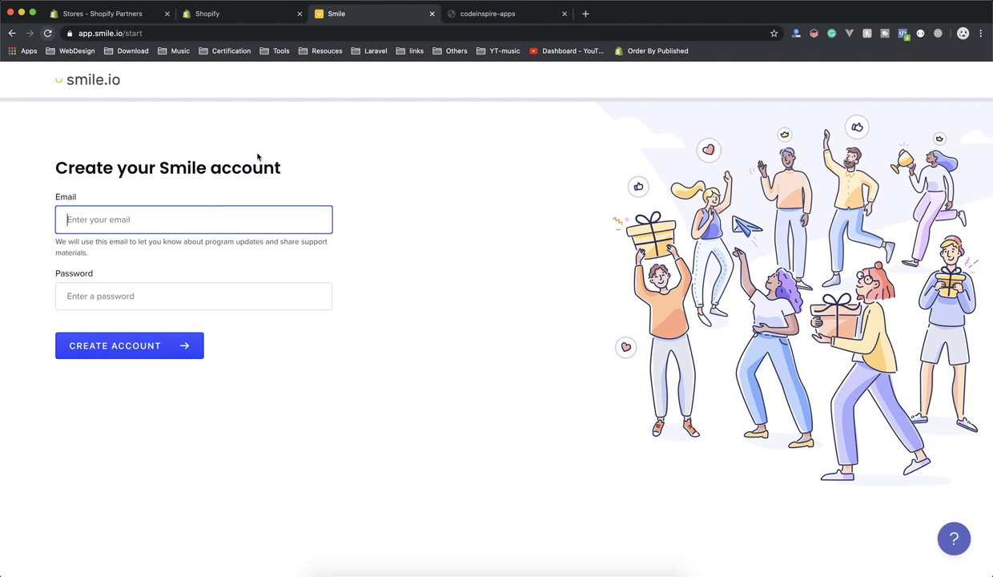
Sign up for Smile with the owner's e-mail address and a password, then start the guided setup.
{"action": "type", "text": "a"}
{"action": "key", "text": "BackSpace"}
{"action": "key", "text": "Tab"}
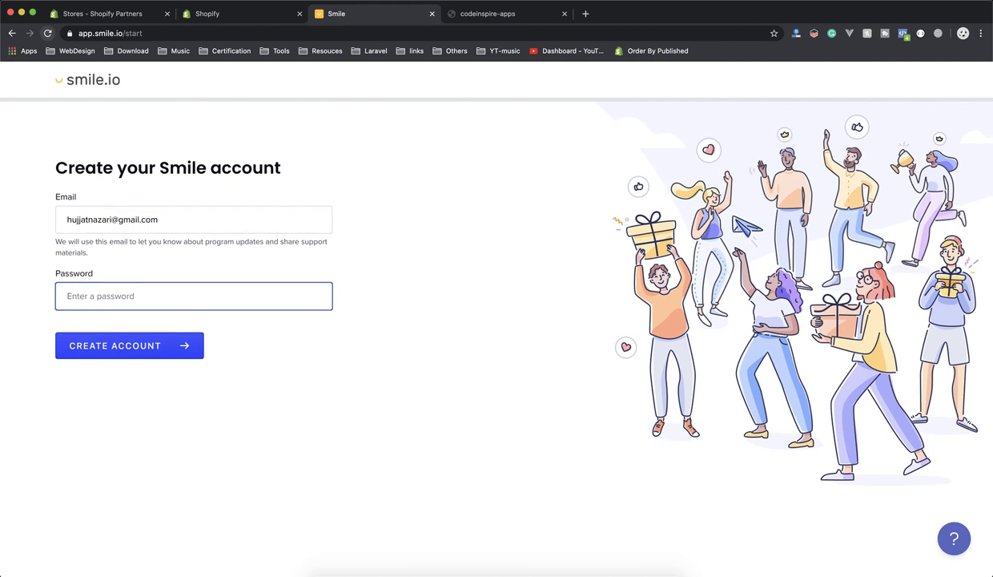
{"action": "type", "text": "••••••••••"}
{"action": "key", "text": "Return"}
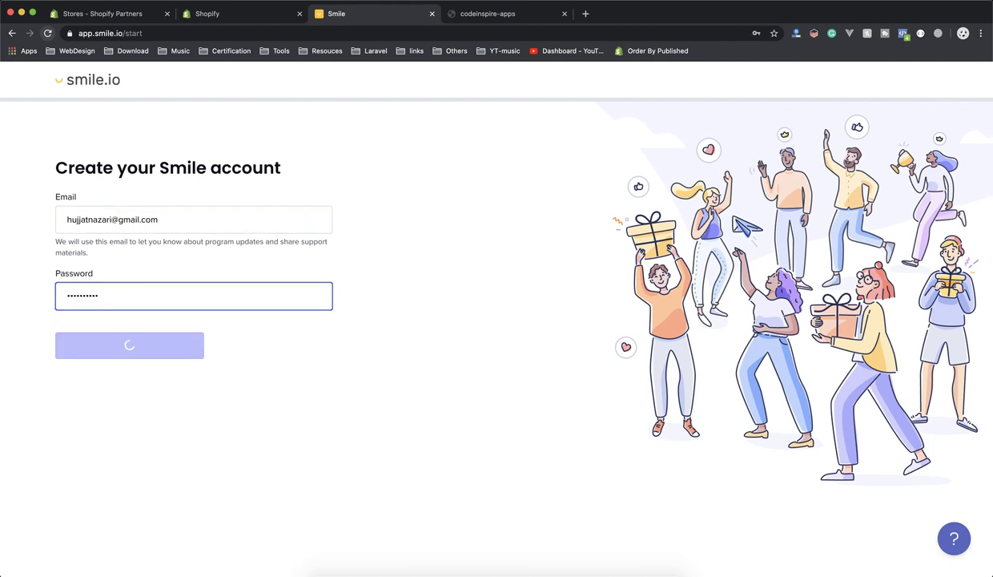
{"action": "left_click", "coordinate": [101, 350]}
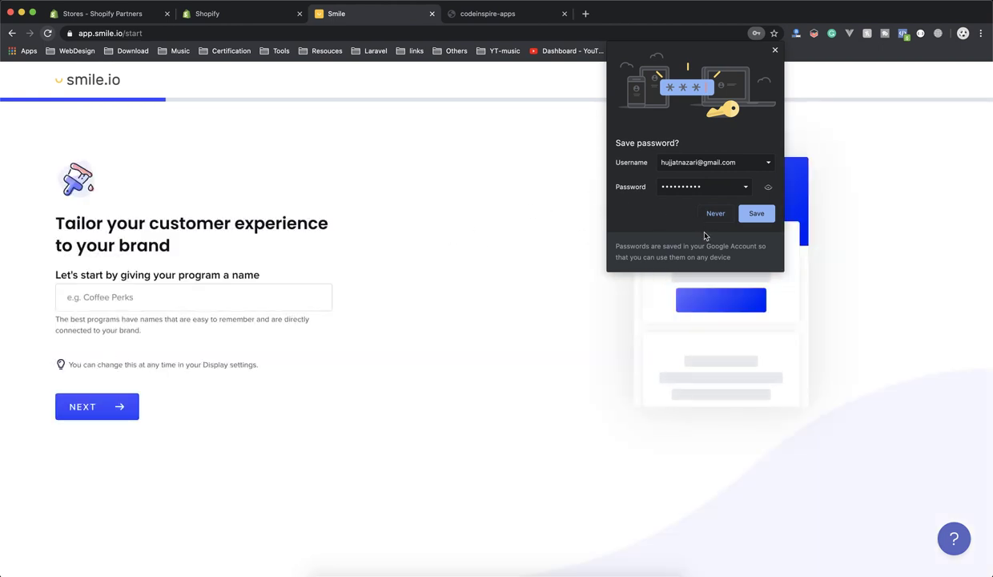
Name the program 'Codeinspire', keeping the gift launcher icon and brand colour.
{"action": "left_click", "coordinate": [733, 214]}
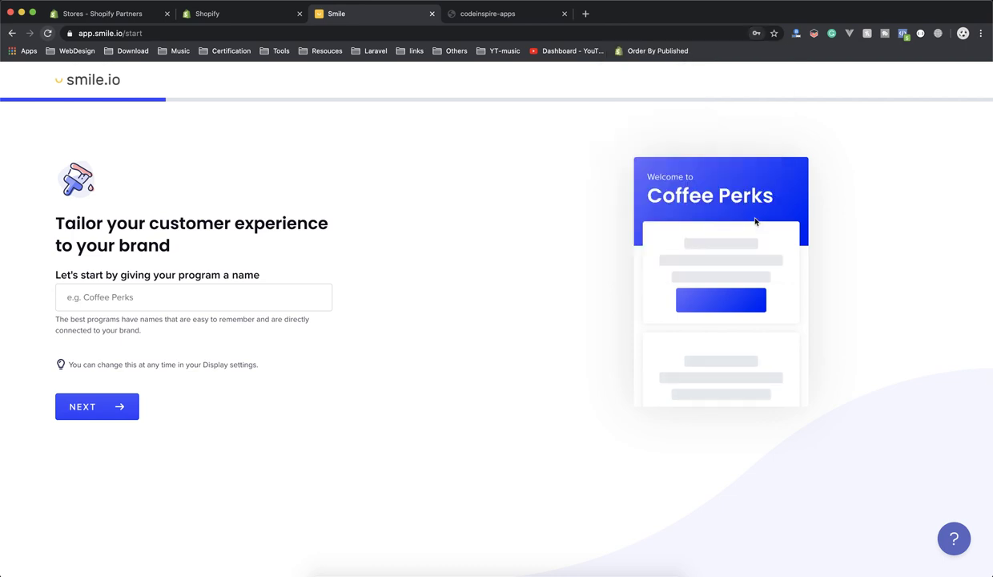
{"action": "left_click", "coordinate": [131, 282]}
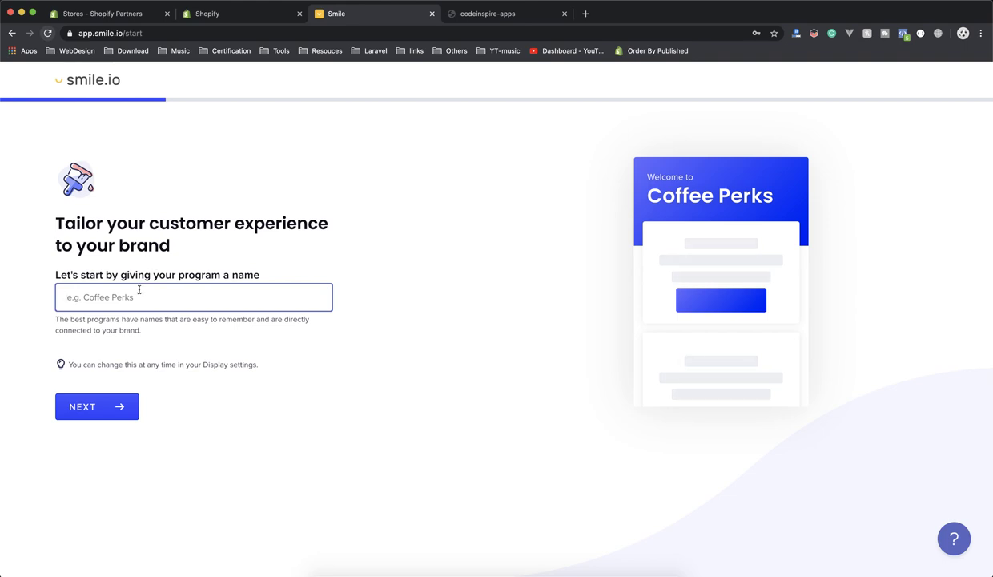
{"action": "type", "text": "Codeinsi"}
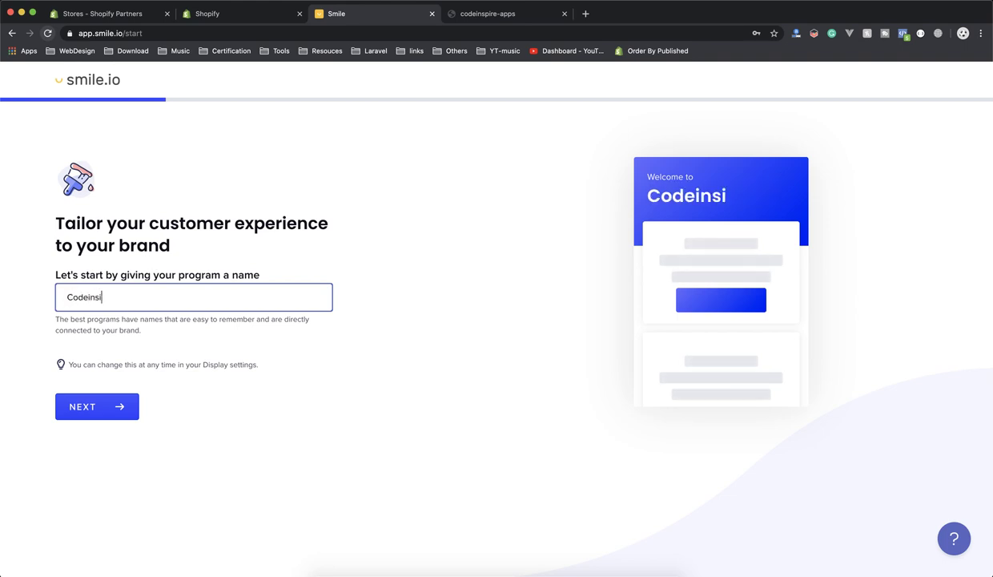
{"action": "key", "text": "BackSpace"}
{"action": "key", "text": "BackSpace"}
{"action": "key", "text": "BackSpace"}
{"action": "type", "text": "nspire"}
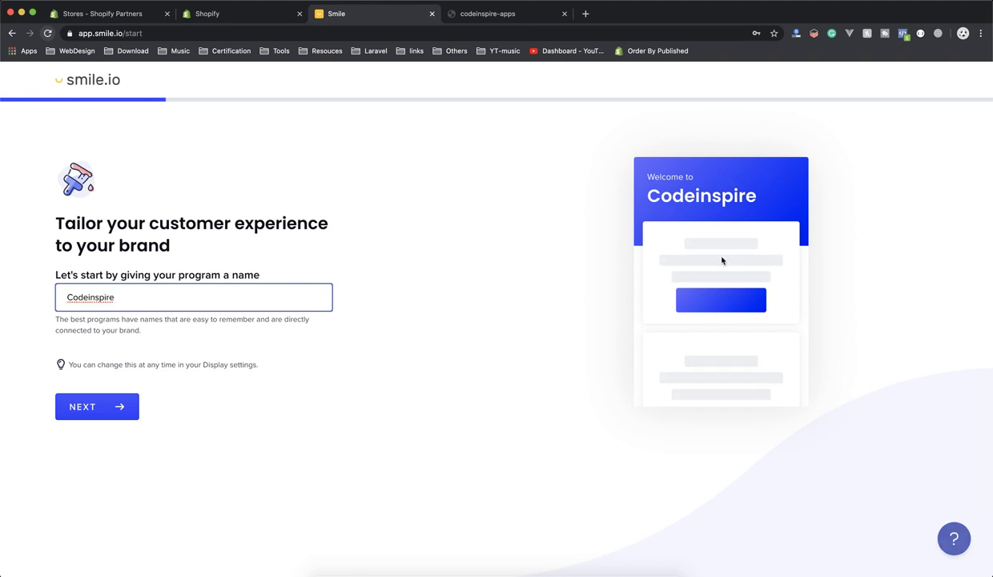
{"action": "left_click", "coordinate": [101, 414]}
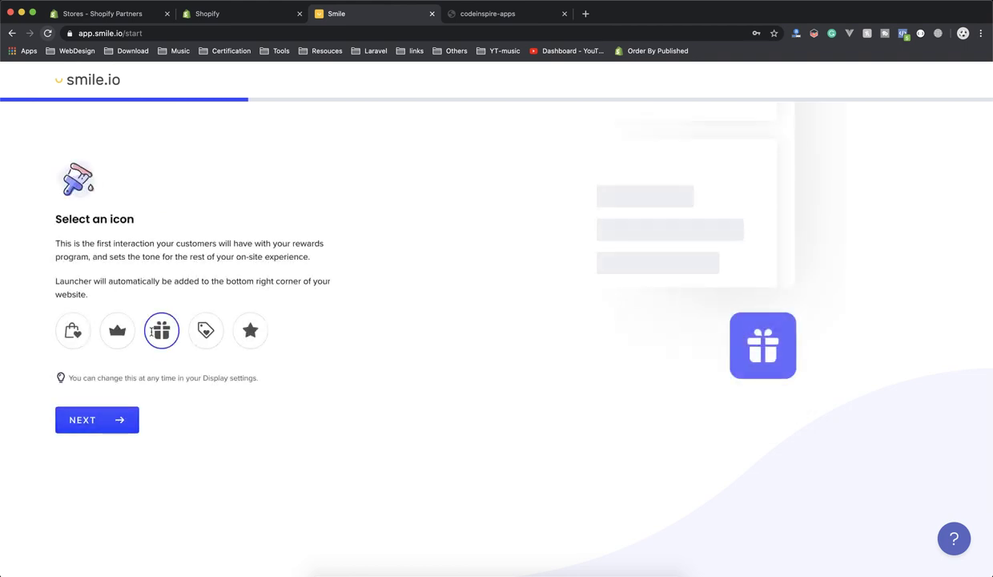
{"action": "left_click", "coordinate": [80, 420]}
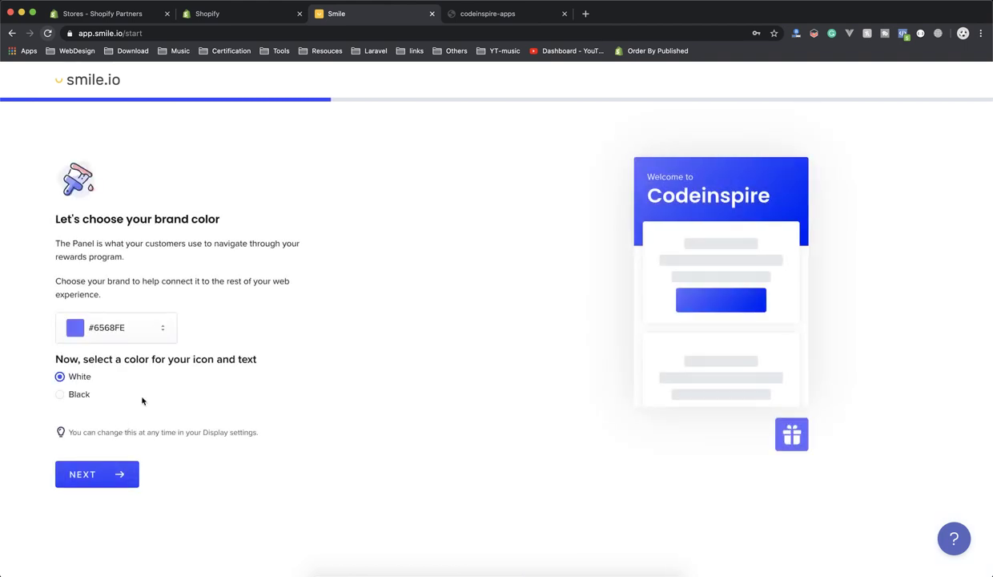
{"action": "left_click", "coordinate": [103, 473]}
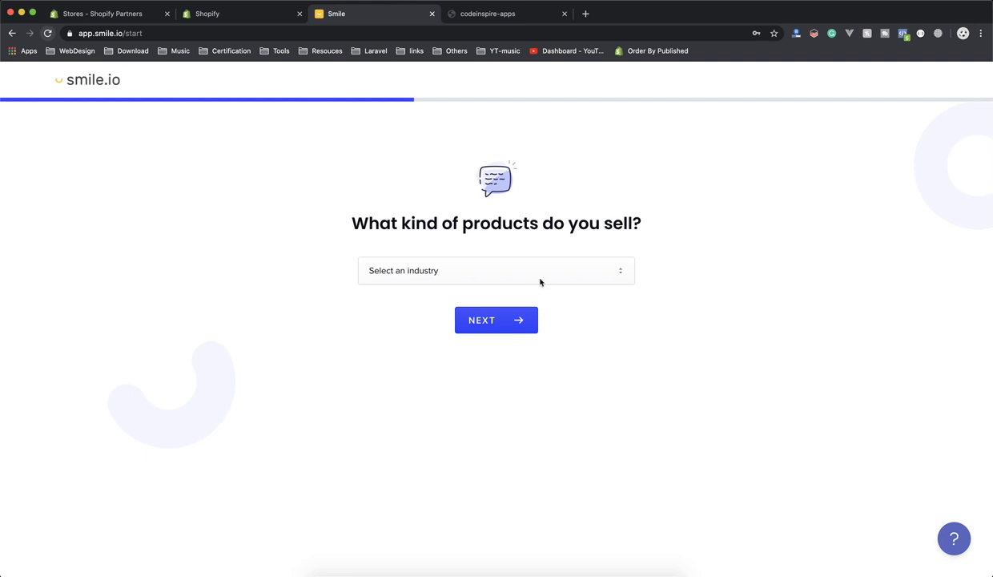
Choose Clothing & Fashion as the industry and $ 0 - $ 15k as annual revenue.
{"action": "left_click", "coordinate": [521, 267]}
{"action": "scroll", "coordinate": [432, 343], "scroll_direction": "down", "scroll_amount": 2}
{"action": "scroll", "coordinate": [431, 344], "scroll_direction": "down", "scroll_amount": 2}
{"action": "scroll", "coordinate": [417, 341], "scroll_direction": "up", "scroll_amount": 3}
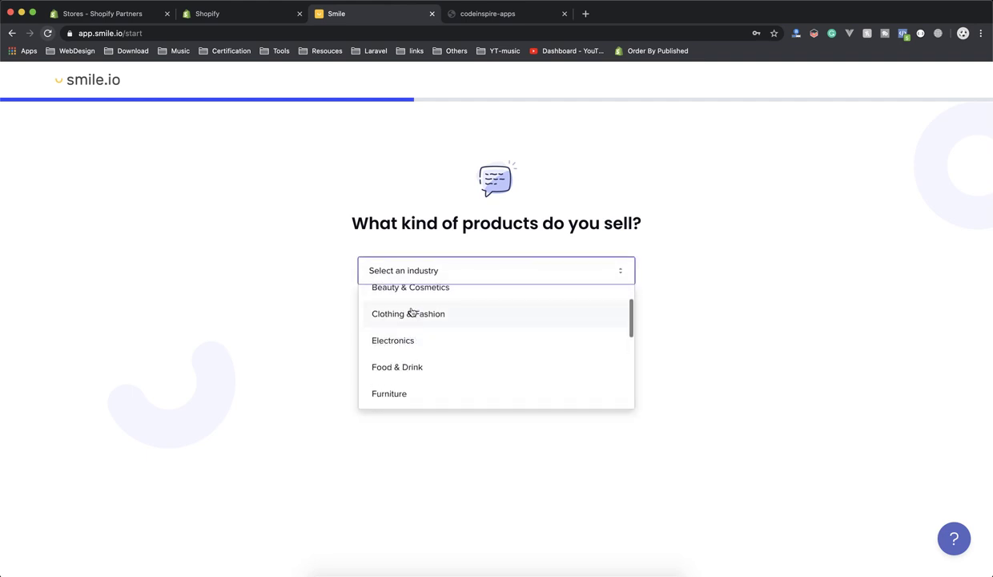
{"action": "left_click", "coordinate": [411, 311]}
{"action": "left_click", "coordinate": [490, 320]}
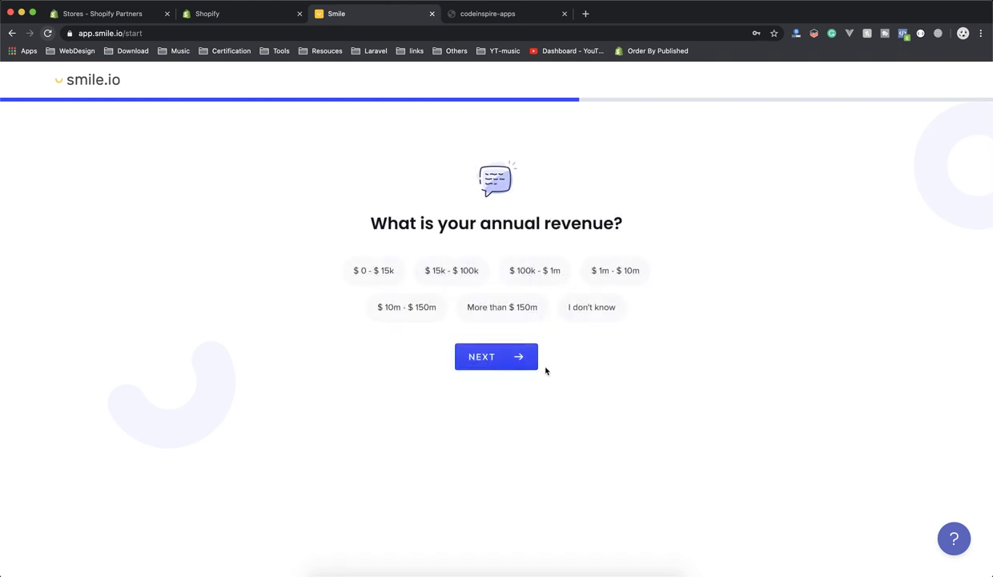
{"action": "left_click", "coordinate": [388, 269]}
{"action": "left_click", "coordinate": [481, 354]}
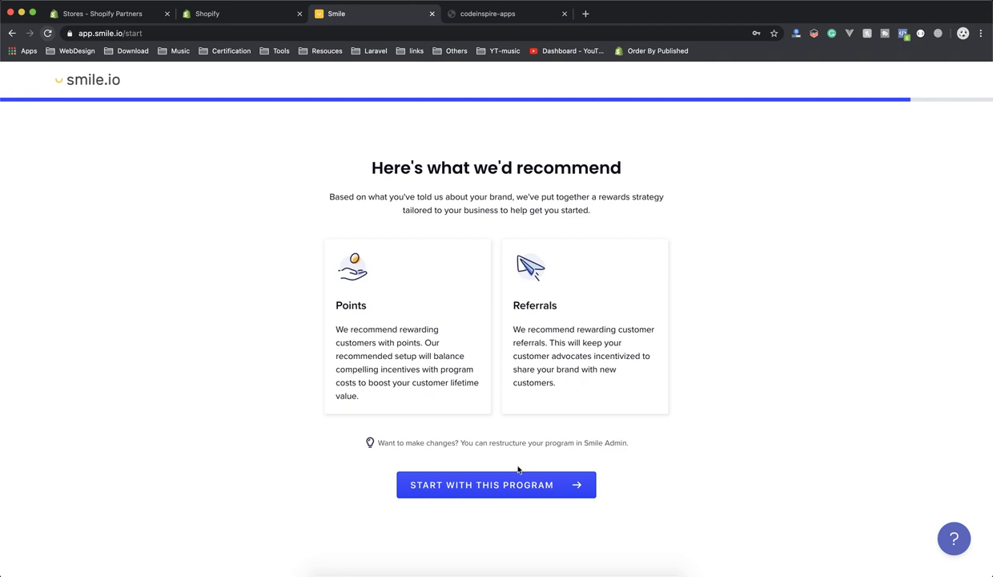
Start with the recommended Points and Referrals program, dismiss the welcome message, and return to the Shopify tab.
{"action": "left_click", "coordinate": [492, 485]}
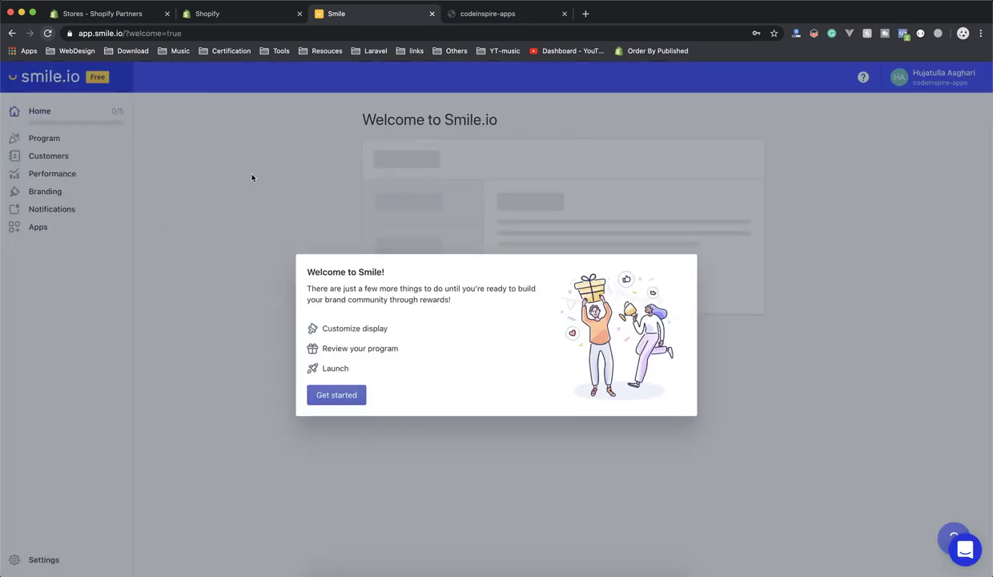
{"action": "left_click", "coordinate": [323, 399]}
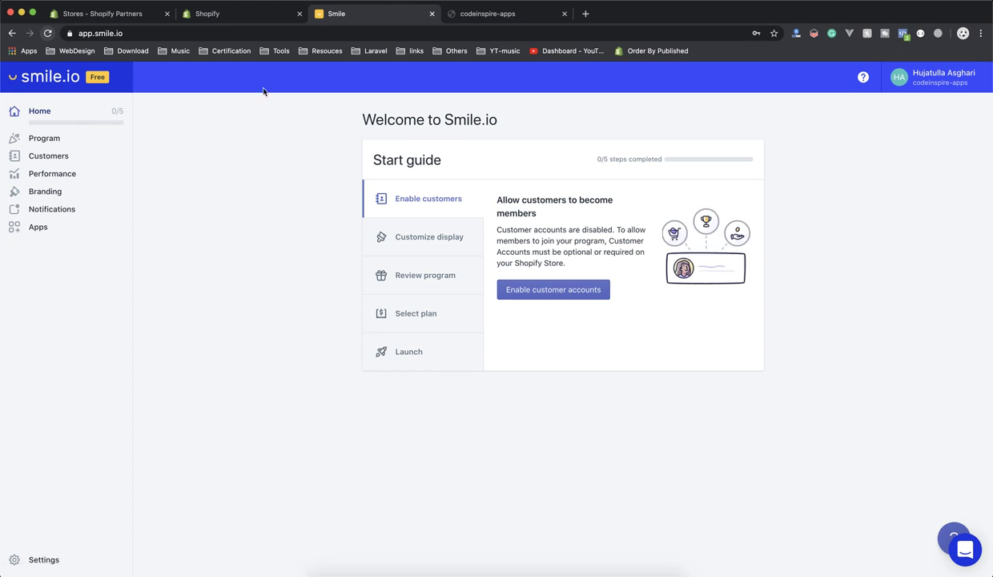
{"action": "left_click", "coordinate": [237, 16]}
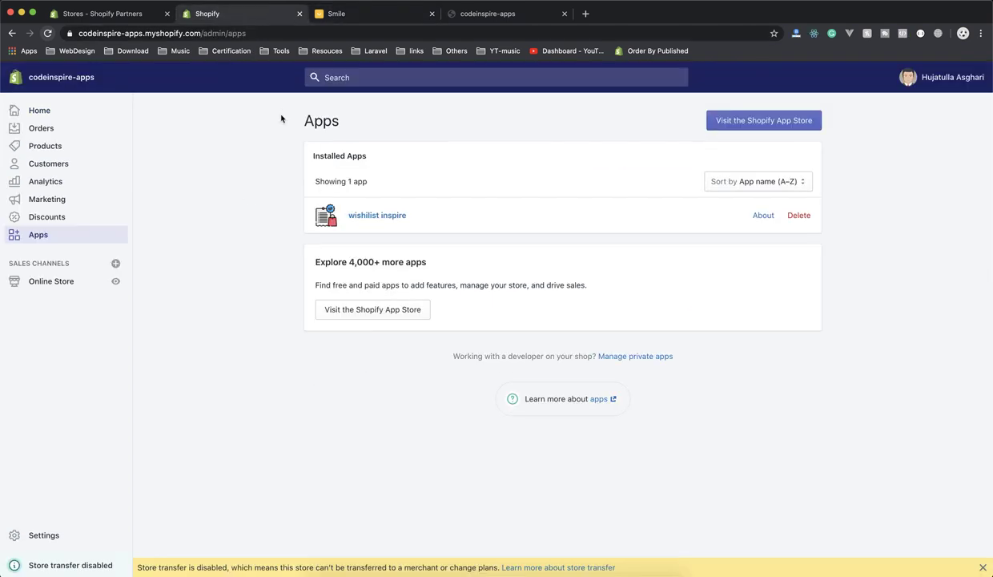
Reload the Shopify Apps page so Smile: Rewards & Loyalty is listed, then open the wishlist inspire app.
{"action": "left_click", "coordinate": [47, 33]}
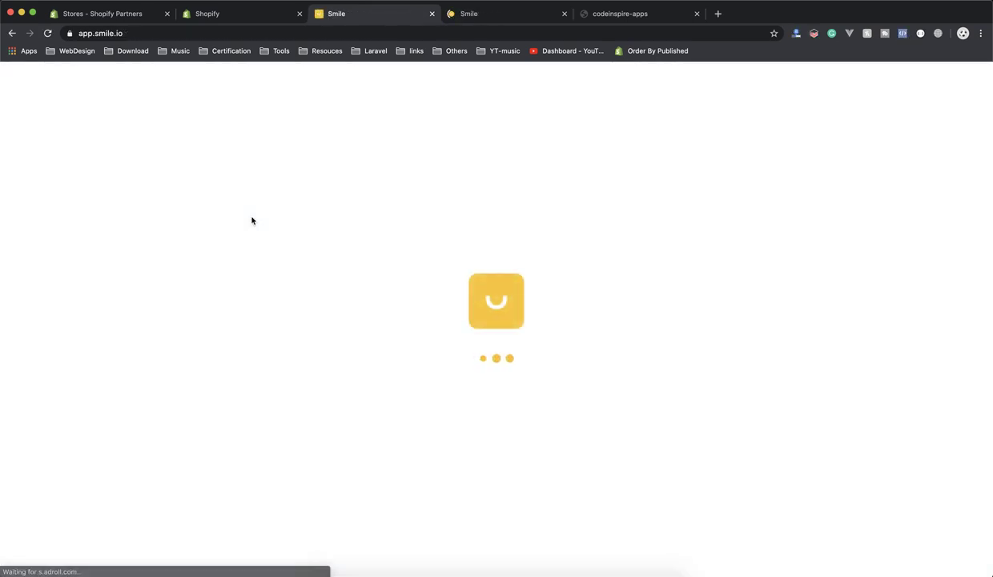
{"action": "left_click", "coordinate": [240, 15]}
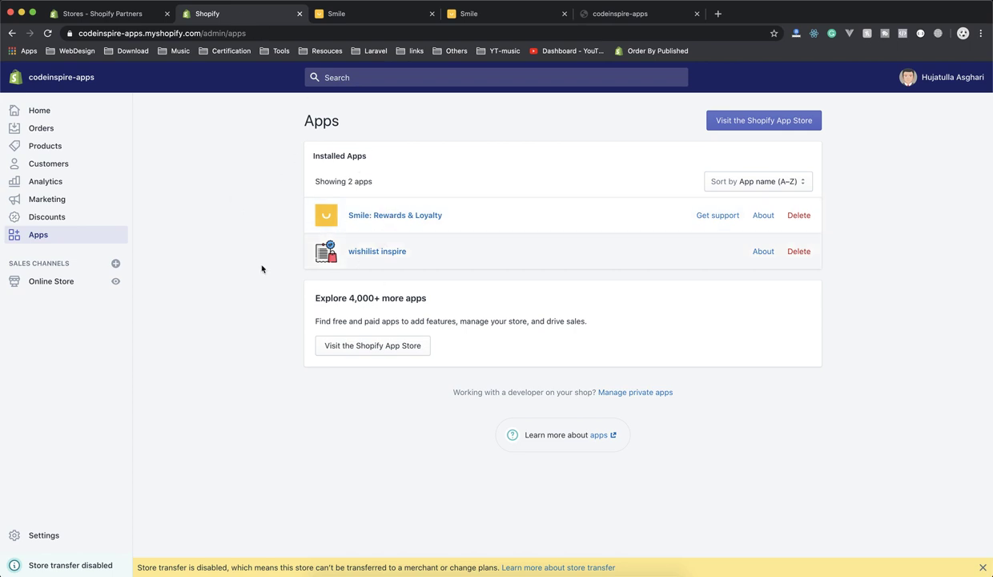
{"action": "left_click", "coordinate": [373, 256]}
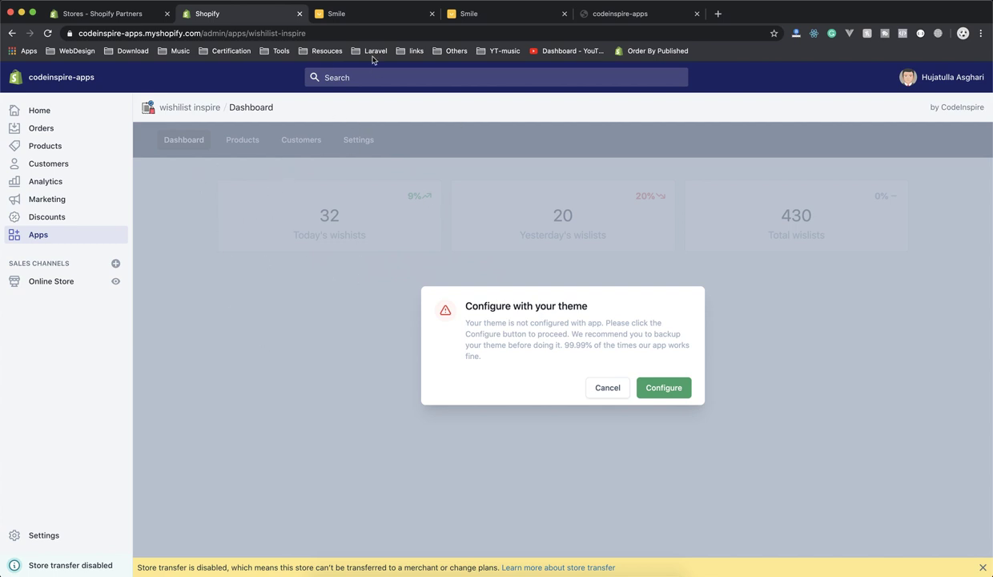
{"action": "left_click", "coordinate": [347, 16]}
{"action": "left_click_drag", "start_coordinate": [395, 120], "coordinate": [497, 126]}
{"action": "left_click", "coordinate": [238, 220]}
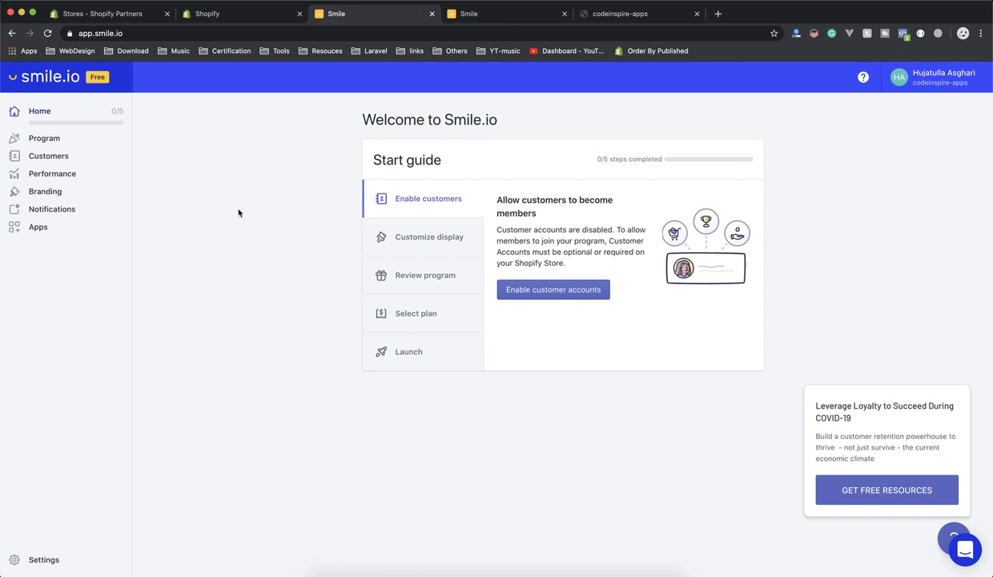
{"action": "left_click", "coordinate": [219, 17]}
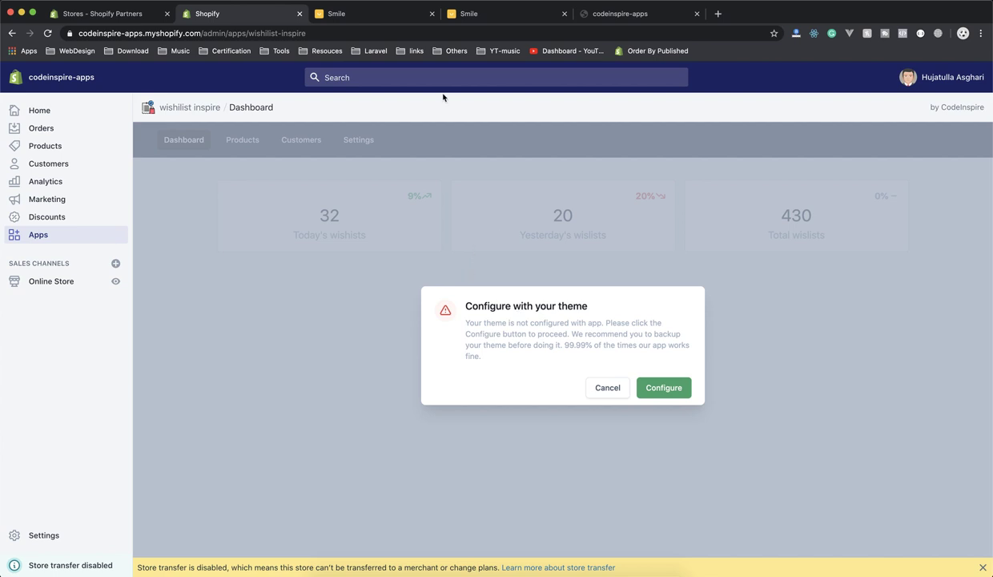
{"action": "left_click", "coordinate": [388, 16]}
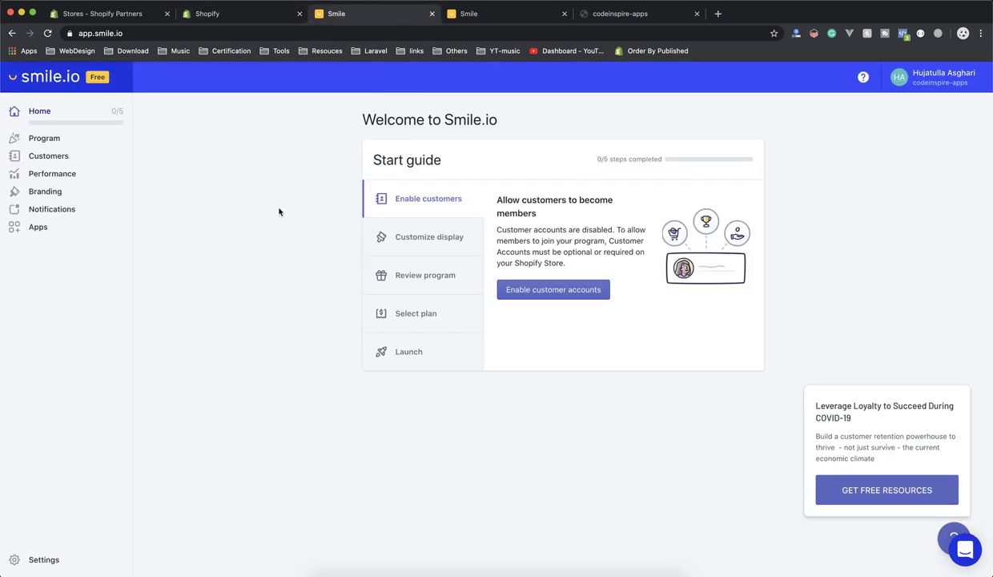
{"action": "left_click", "coordinate": [56, 141]}
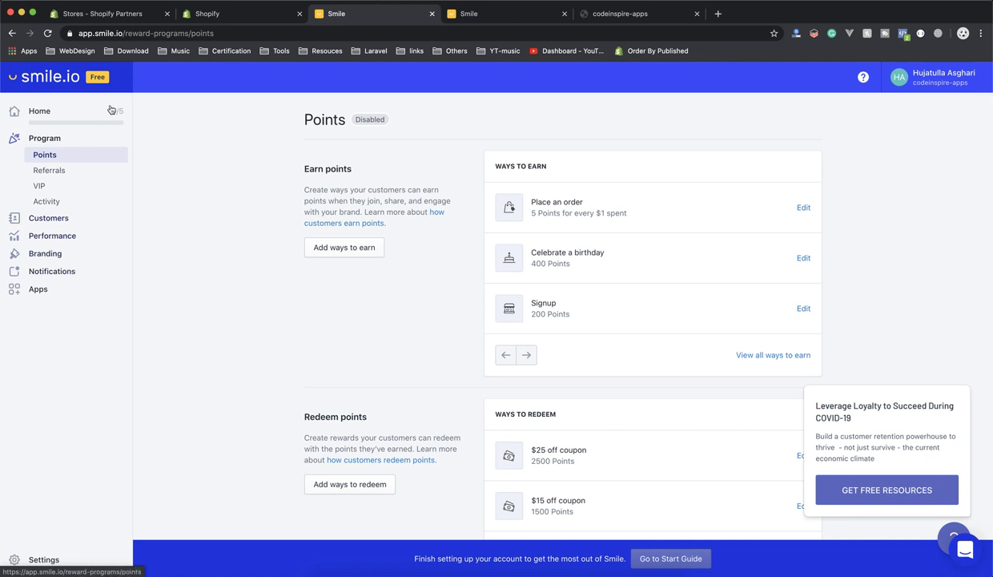
{"action": "left_click", "coordinate": [212, 16]}
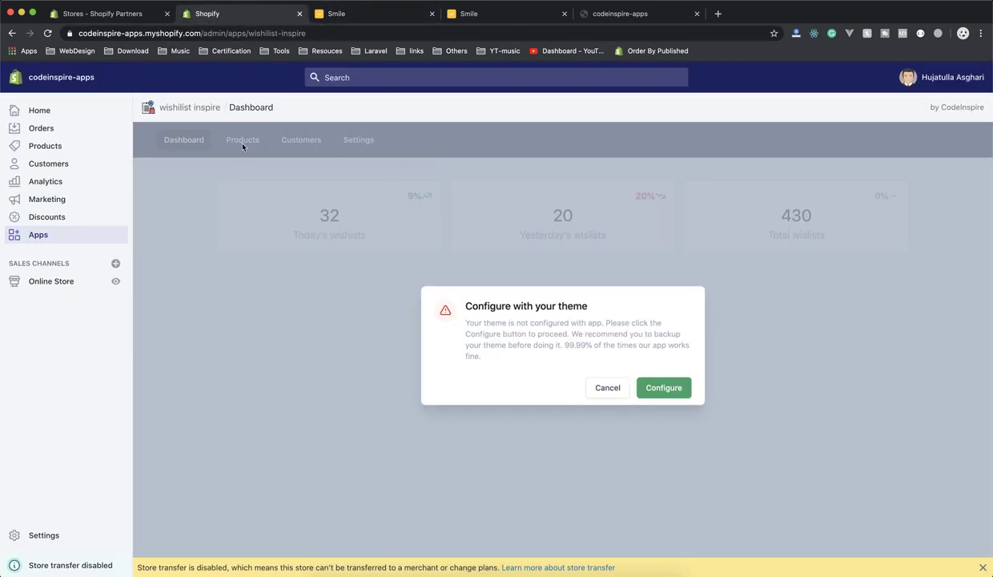
{"action": "left_click", "coordinate": [366, 16]}
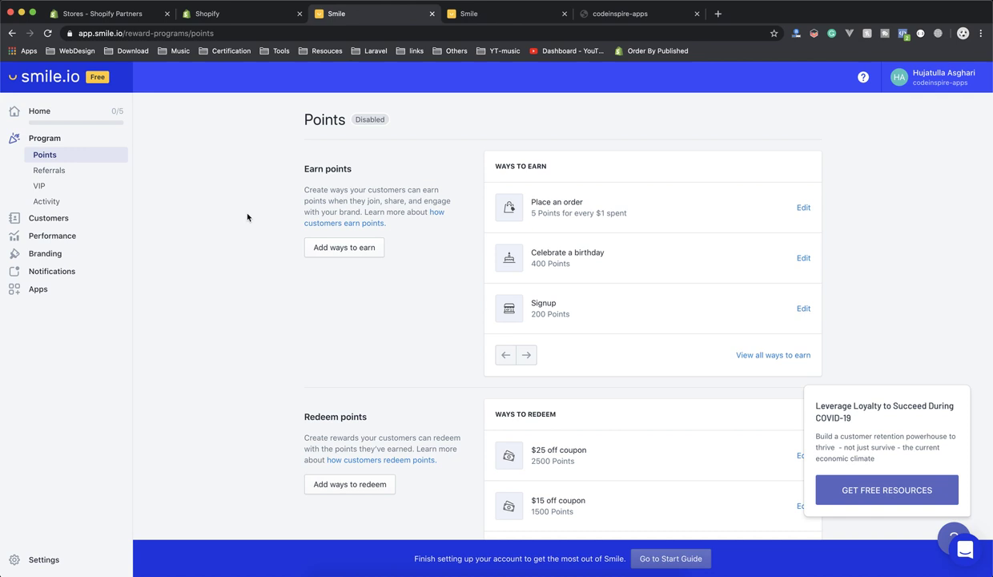
{"action": "left_click", "coordinate": [239, 18]}
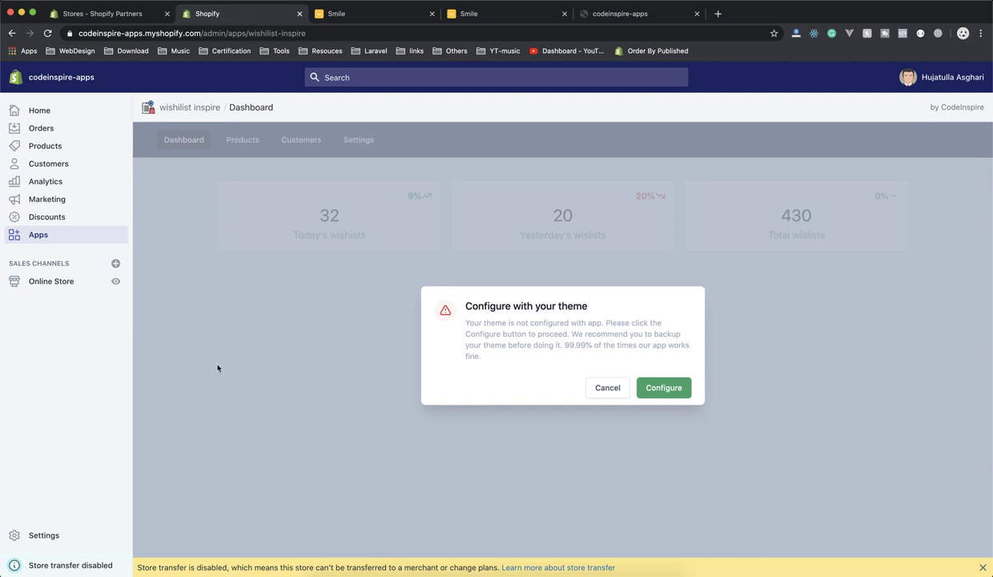